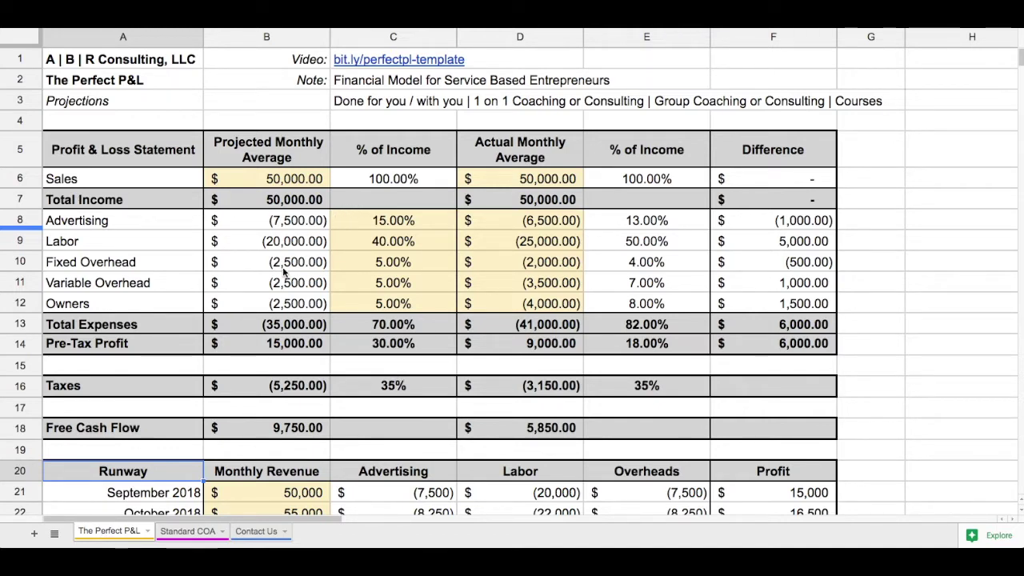
# - Peek at the Contact Us sheet, then go back to The Perfect P&L sheet
pyautogui.click(253, 531)
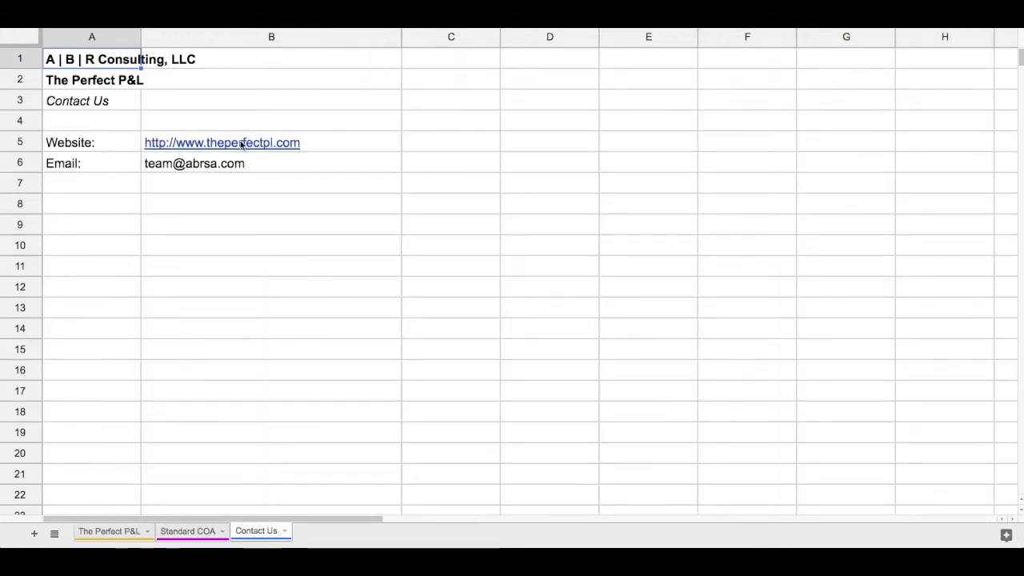
pyautogui.moveTo(229, 142)
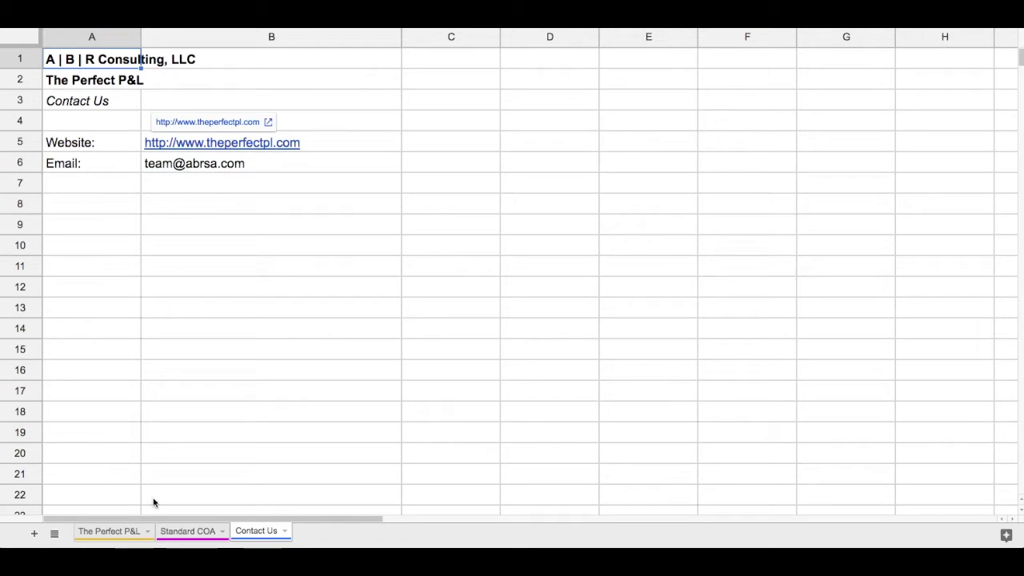
pyautogui.click(114, 532)
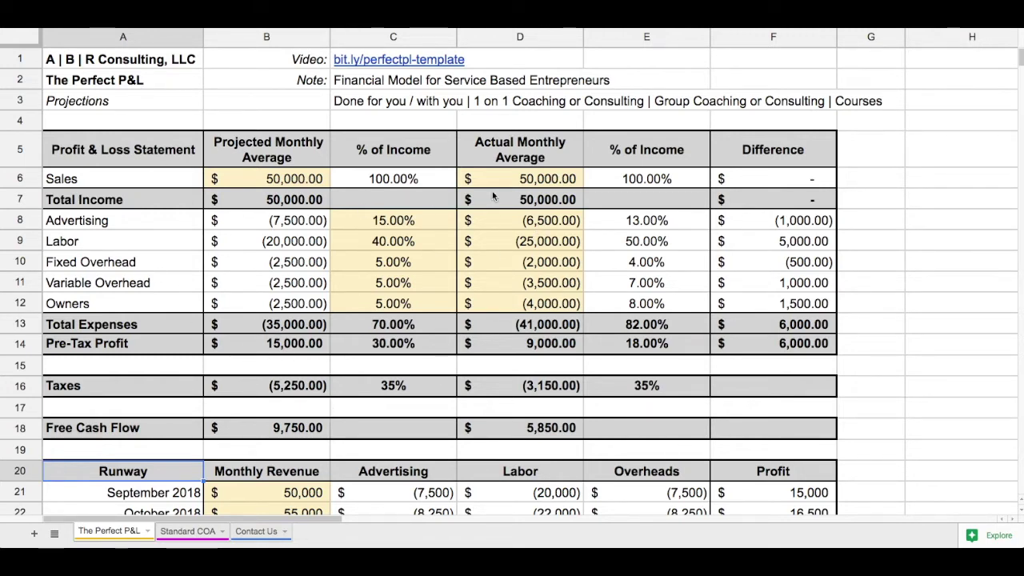
# - Inspect the projected Sales amount and the Advertising, Labor (40.00%) and Fixed Overhead (5.00%) percentages
pyautogui.click(256, 189)
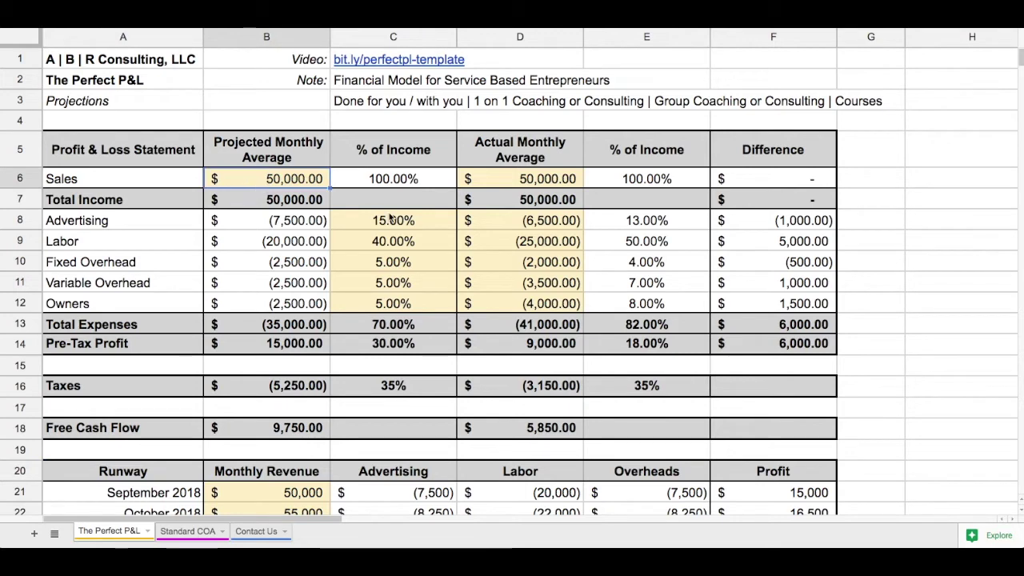
pyautogui.click(386, 220)
pyautogui.click(388, 246)
pyautogui.click(390, 265)
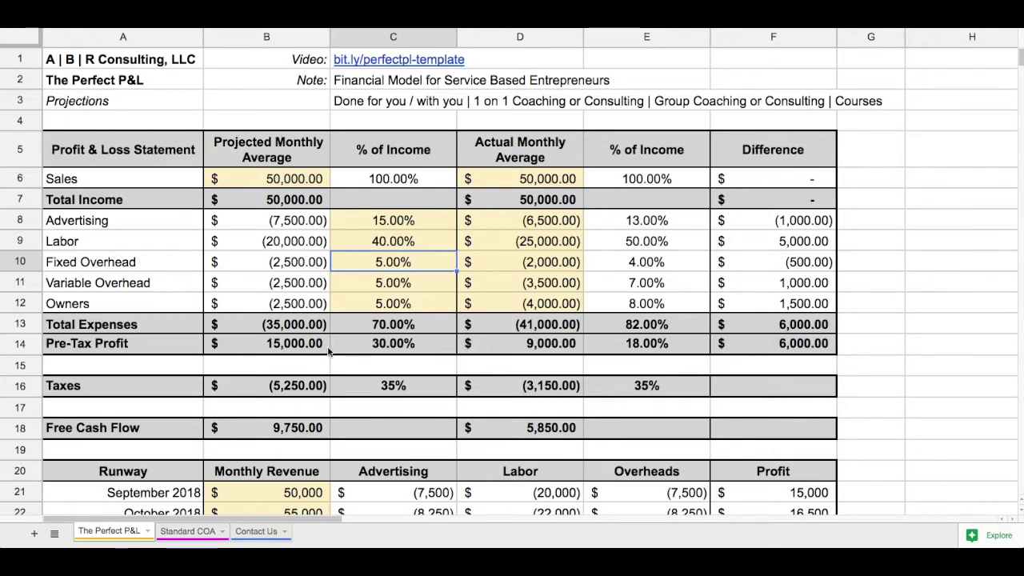
# - Select the projected P&L block from the heading down to Free Cash Flow
pyautogui.click(159, 152)
pyautogui.moveTo(327, 173); pyautogui.dragTo(436, 344)
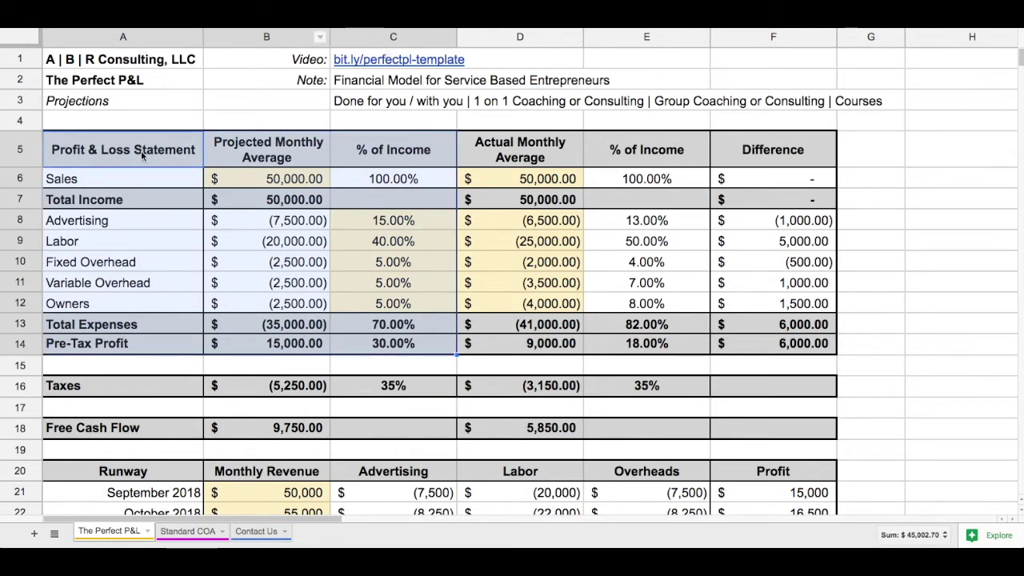
pyautogui.moveTo(160, 151); pyautogui.dragTo(425, 438)
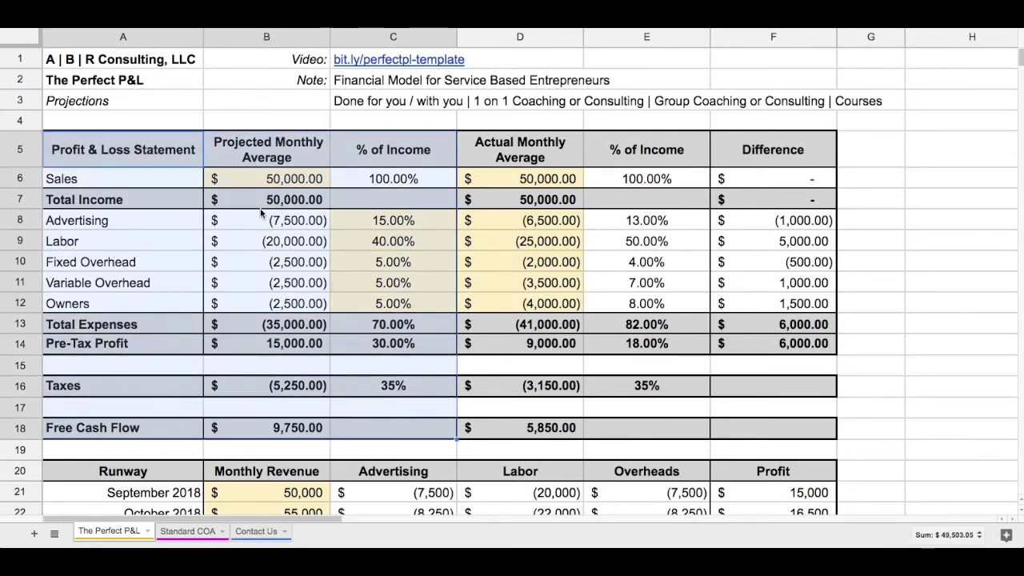
pyautogui.click(172, 270)
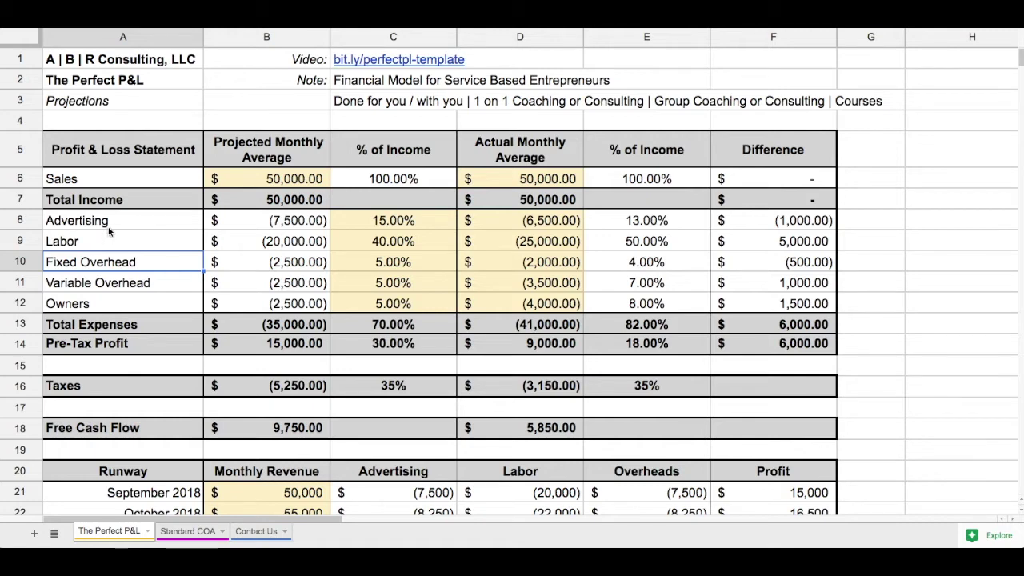
# - Review the line-item labels: Sales, Advertising, Labor, Fixed Overhead, Variable Overhead and Owners
pyautogui.click(112, 184)
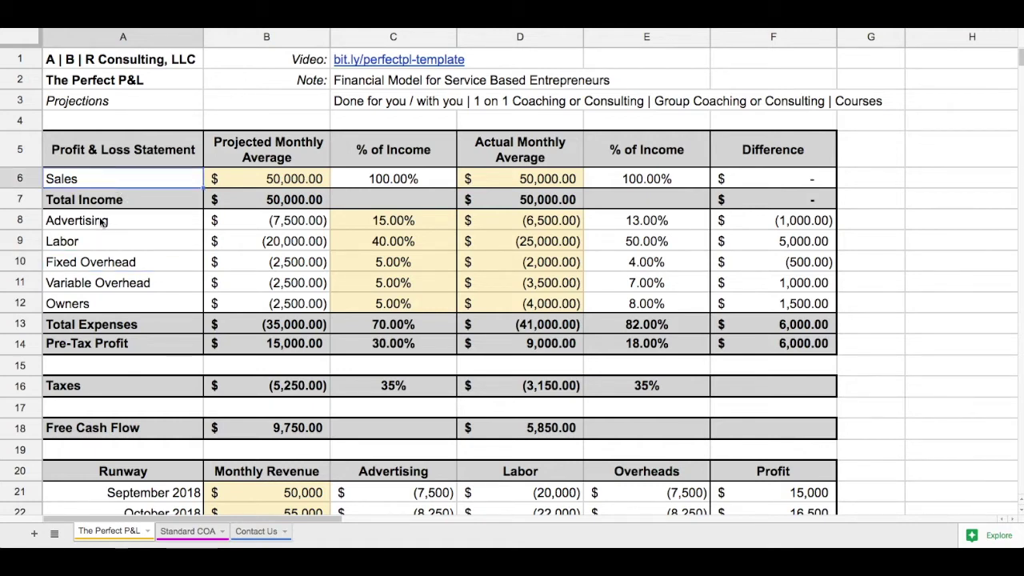
pyautogui.click(102, 223)
pyautogui.click(93, 240)
pyautogui.click(111, 267)
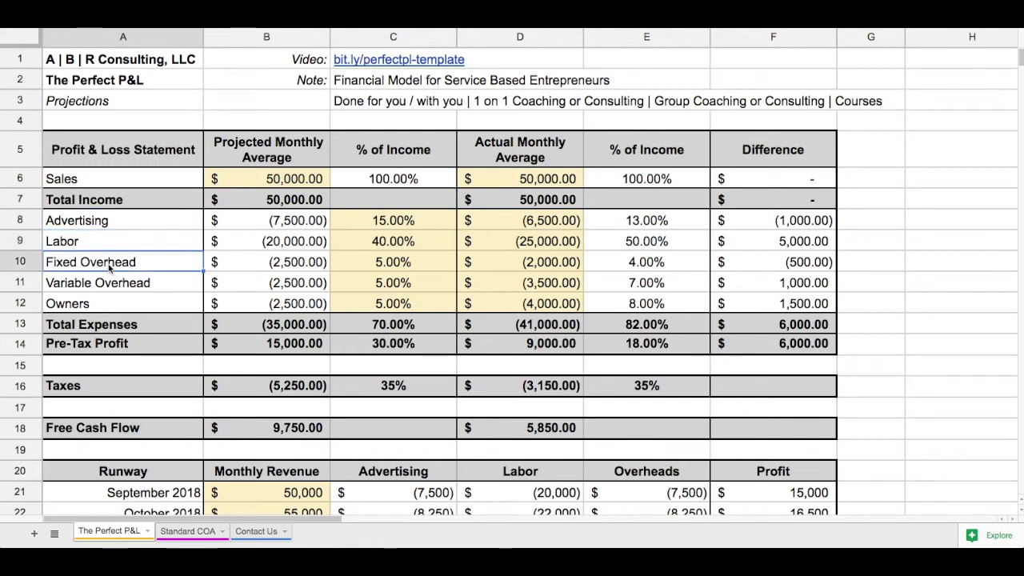
pyautogui.click(108, 285)
pyautogui.click(98, 306)
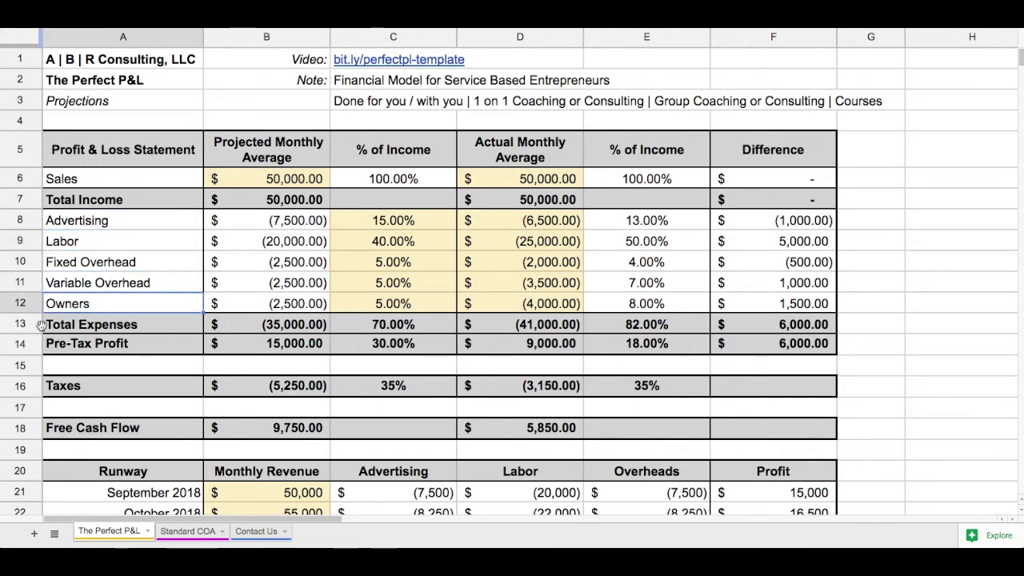
# - Browse the Standard COA chart of accounts down to the overhead rows
pyautogui.click(190, 532)
pyautogui.scroll(10, 415, 290)
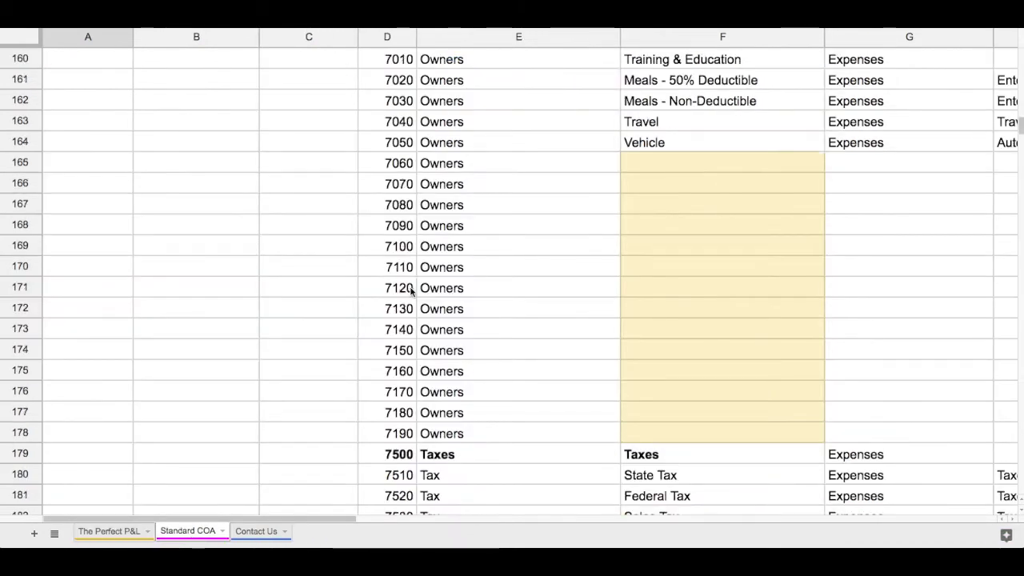
pyautogui.scroll(20, 415, 290)
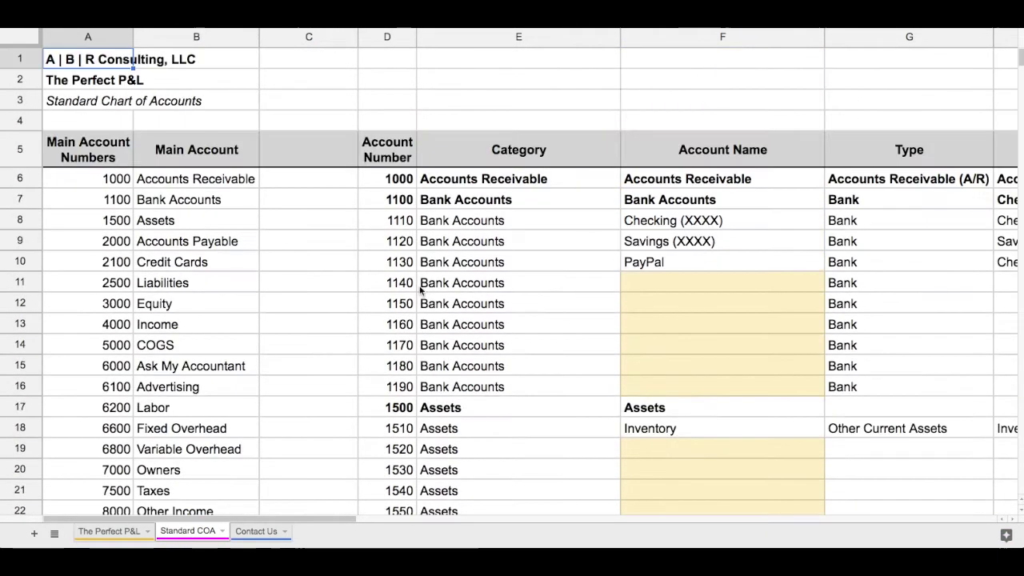
pyautogui.scroll(-1, 97, 324)
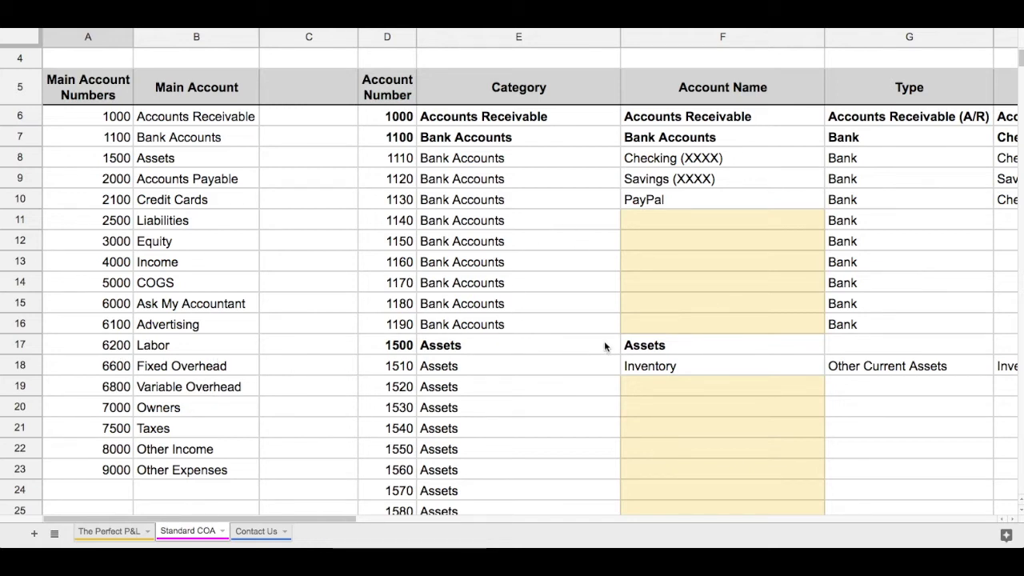
pyautogui.scroll(-8, 561, 311)
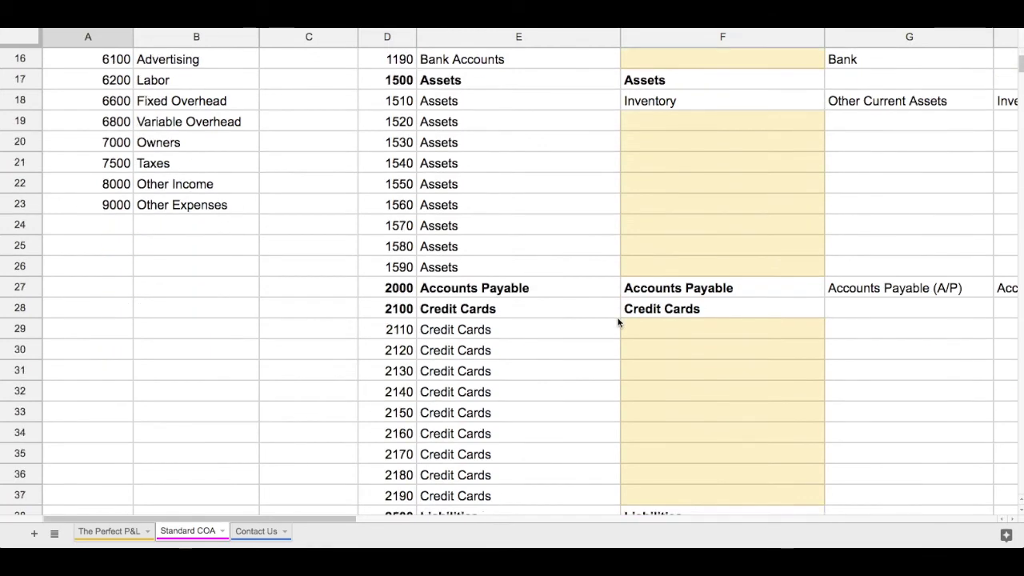
pyautogui.scroll(-11, 605, 322)
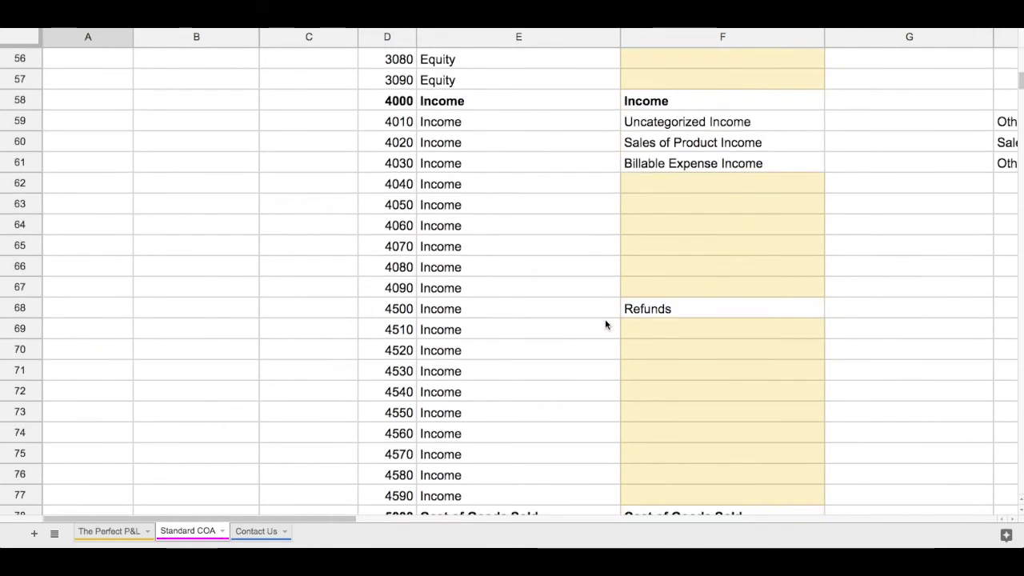
pyautogui.scroll(-6, 604, 325)
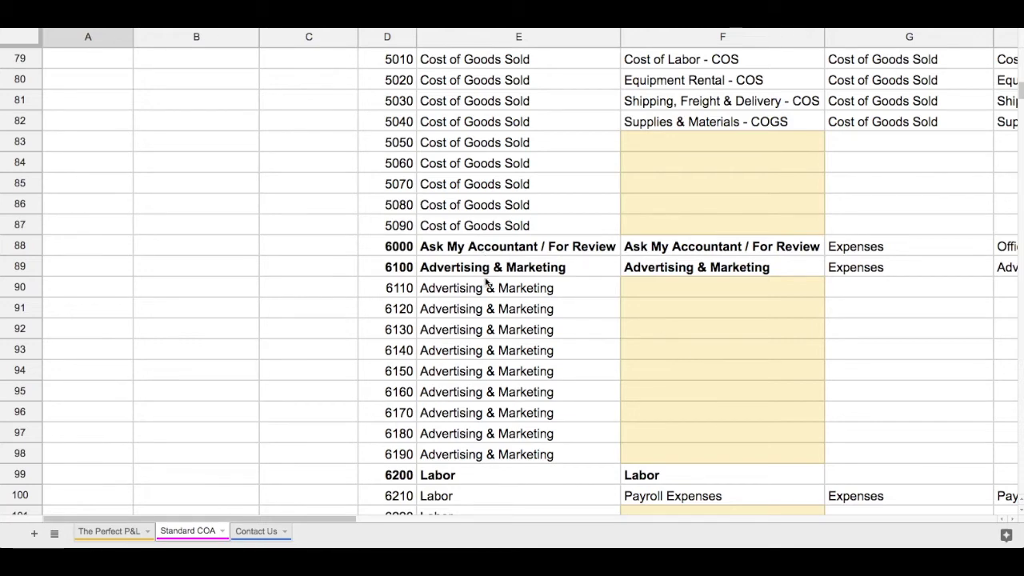
pyautogui.scroll(-10, 597, 283)
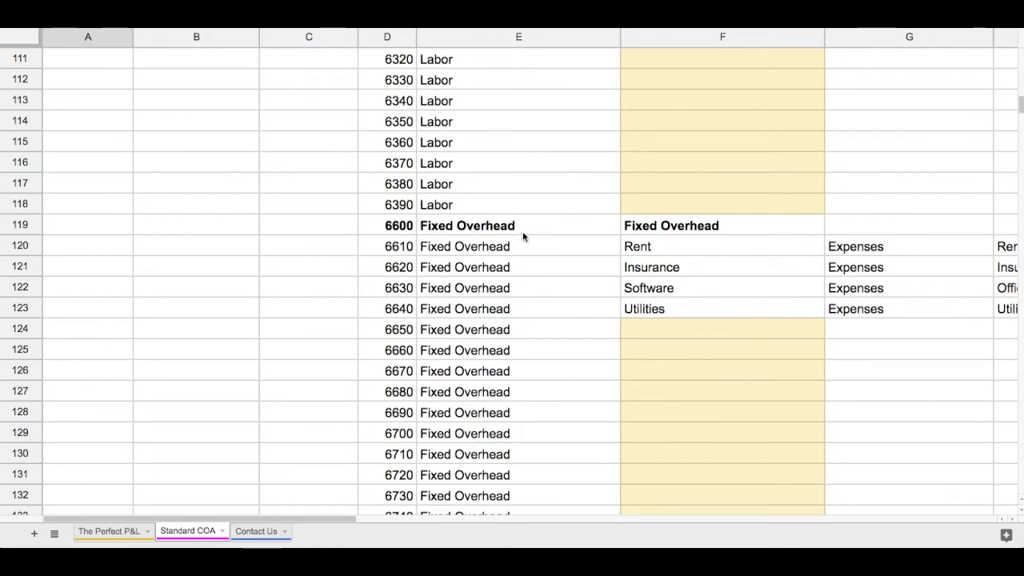
# - Highlight the fixed overhead accounts Rent through Utilities, then return to The Perfect P&L
pyautogui.moveTo(664, 253); pyautogui.dragTo(658, 454)
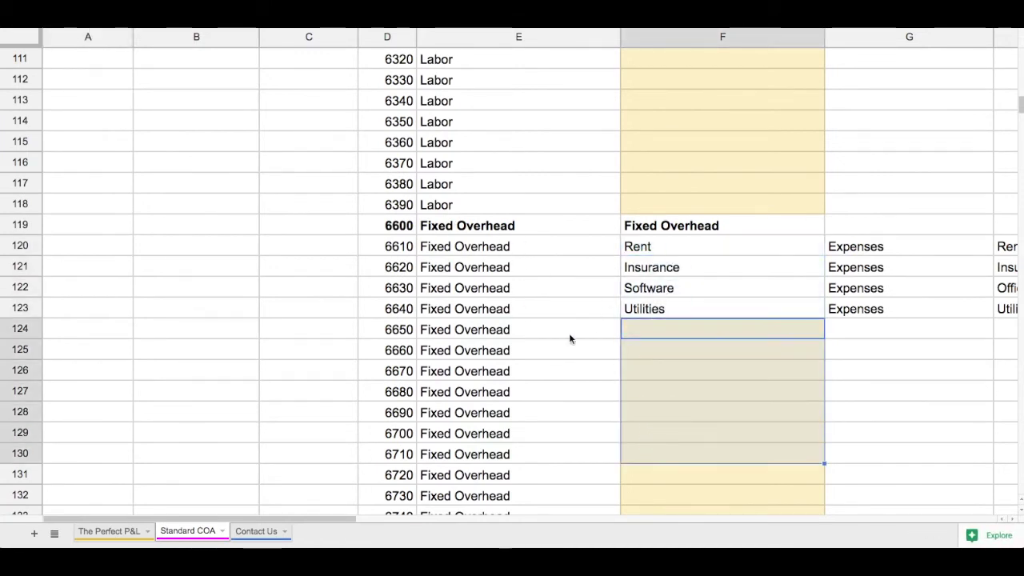
pyautogui.scroll(-8, 528, 392)
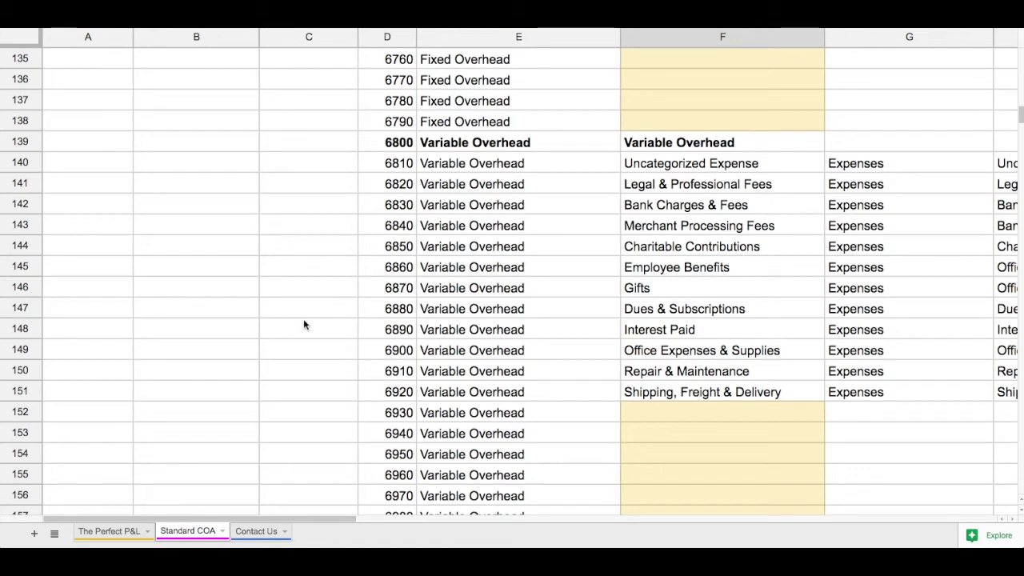
pyautogui.click(108, 531)
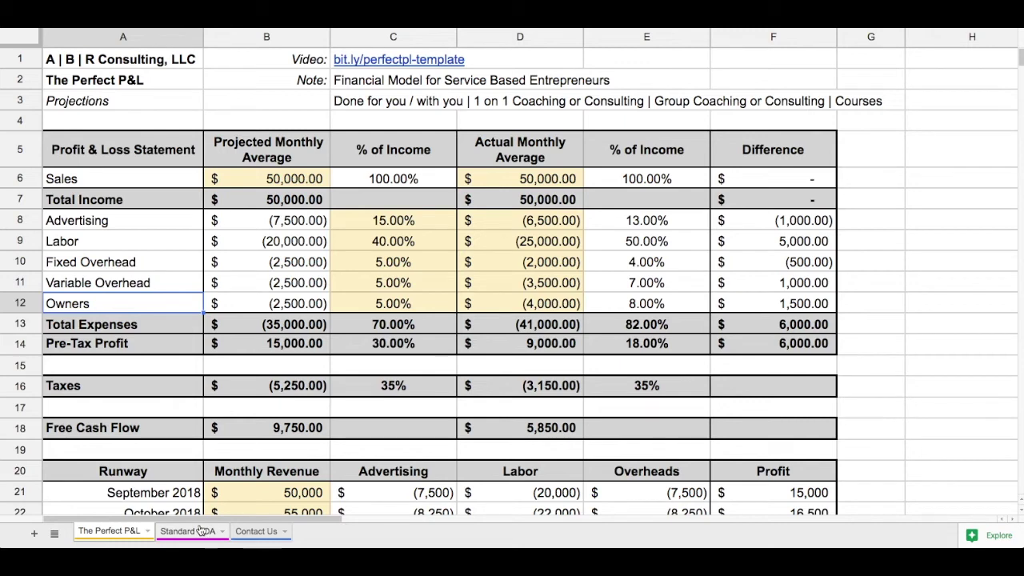
pyautogui.click(251, 179)
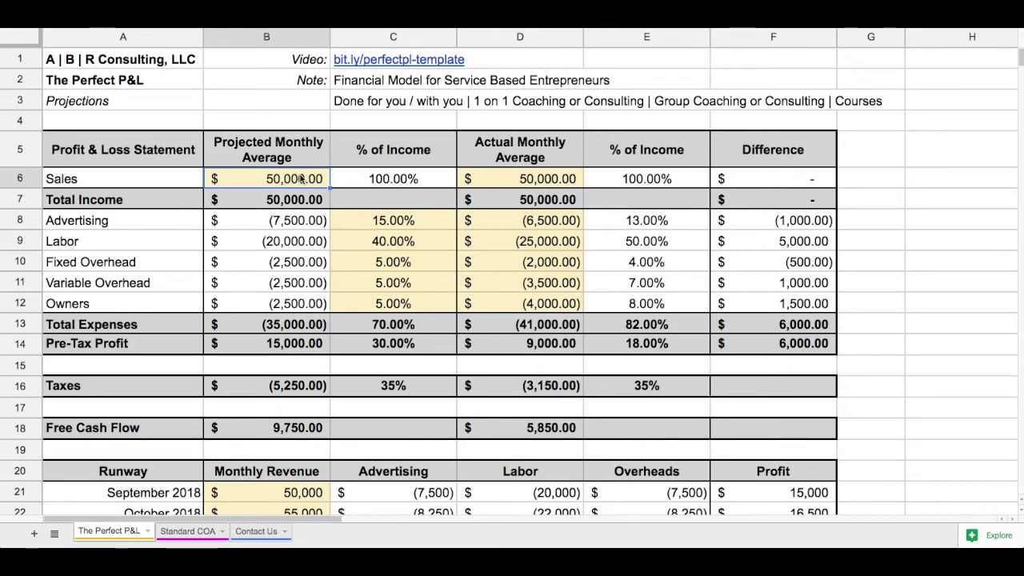
pyautogui.moveTo(390, 221); pyautogui.dragTo(400, 299)
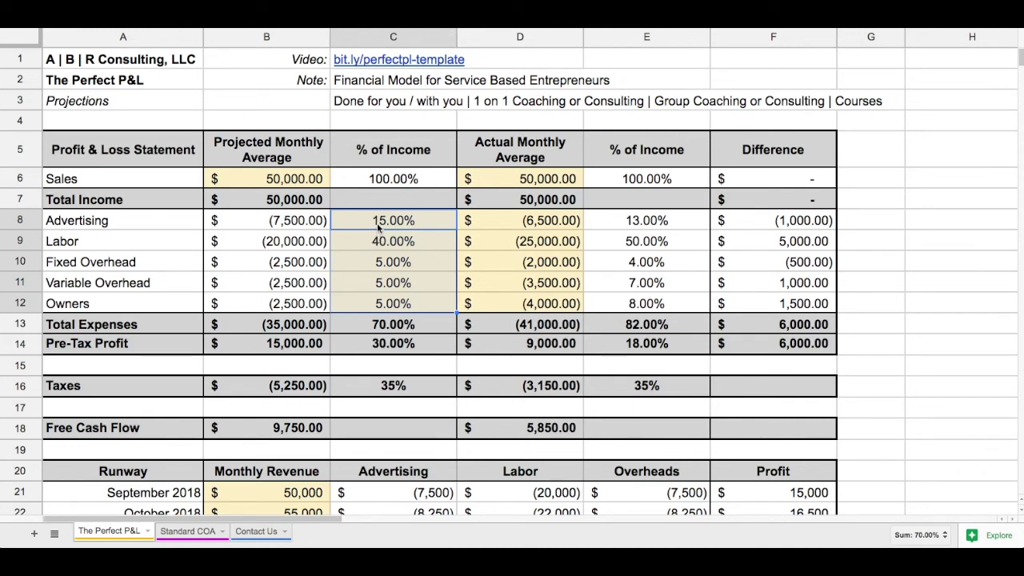
pyautogui.moveTo(381, 226); pyautogui.dragTo(380, 244)
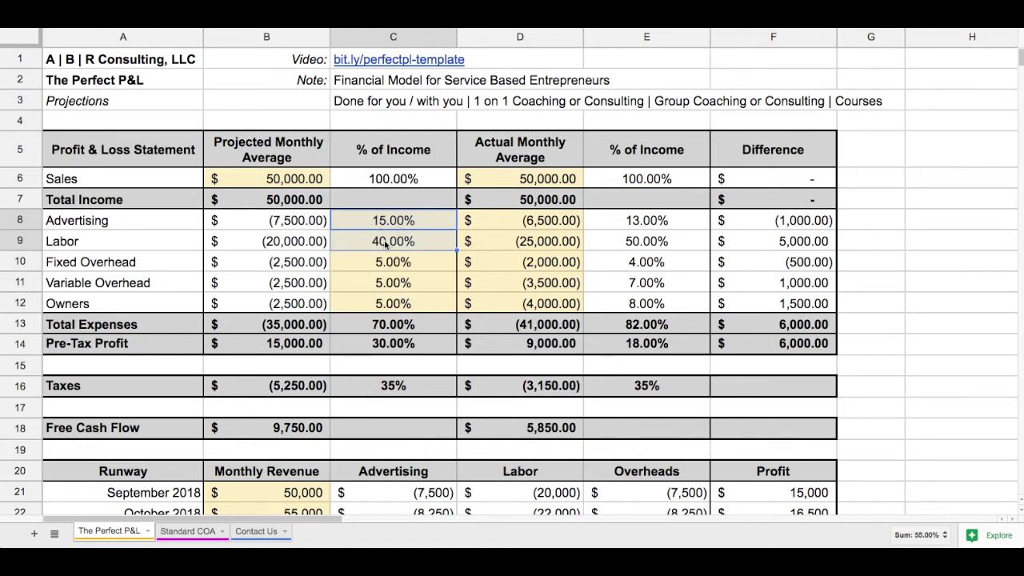
pyautogui.click(379, 222)
pyautogui.write('25')
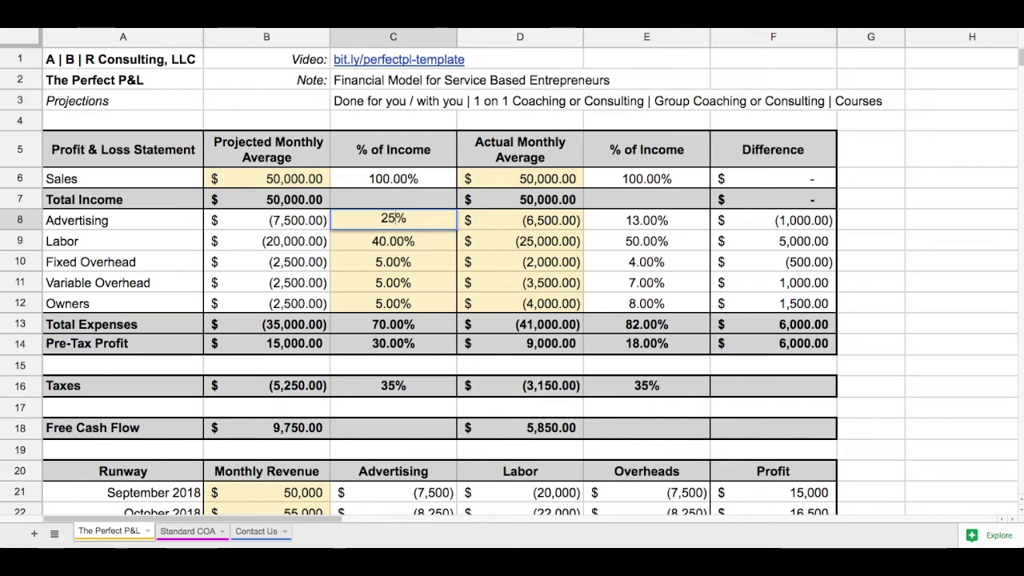
pyautogui.press('Return')
pyautogui.write('30')
pyautogui.press('Return')
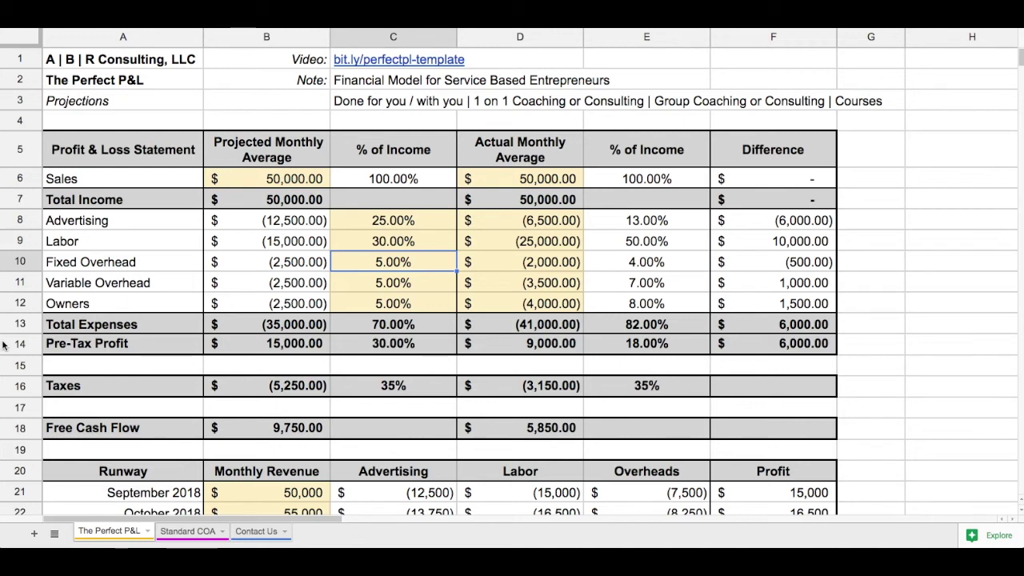
pyautogui.click(395, 221)
pyautogui.write('1')
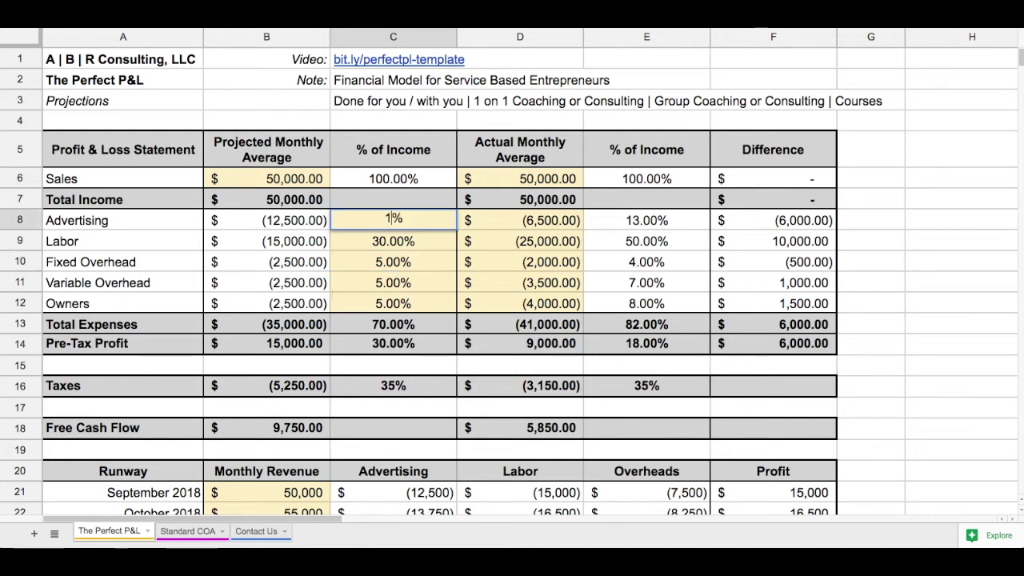
pyautogui.write('5')
pyautogui.press('Return')
pyautogui.write('40')
pyautogui.press('Return')
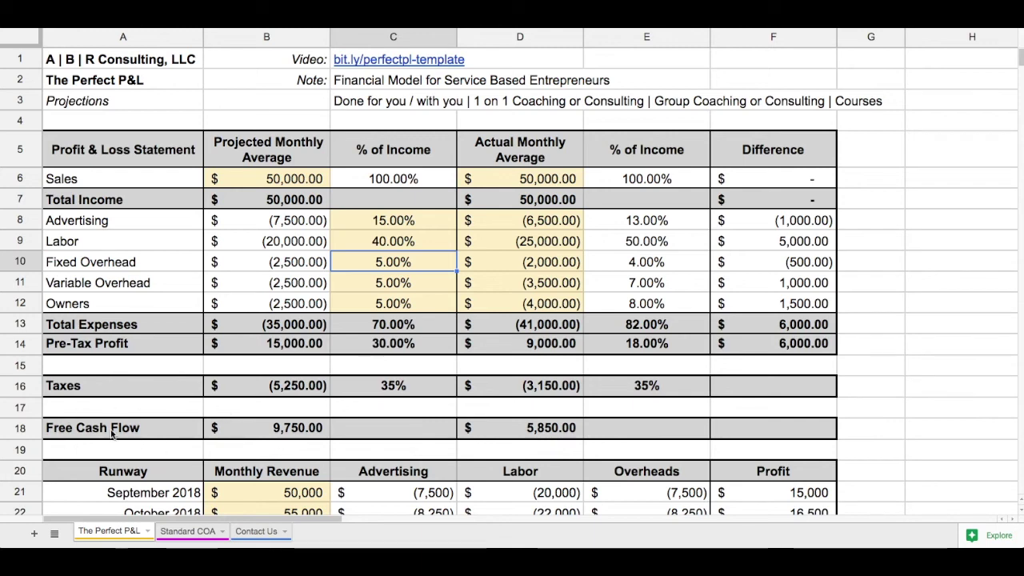
pyautogui.click(292, 428)
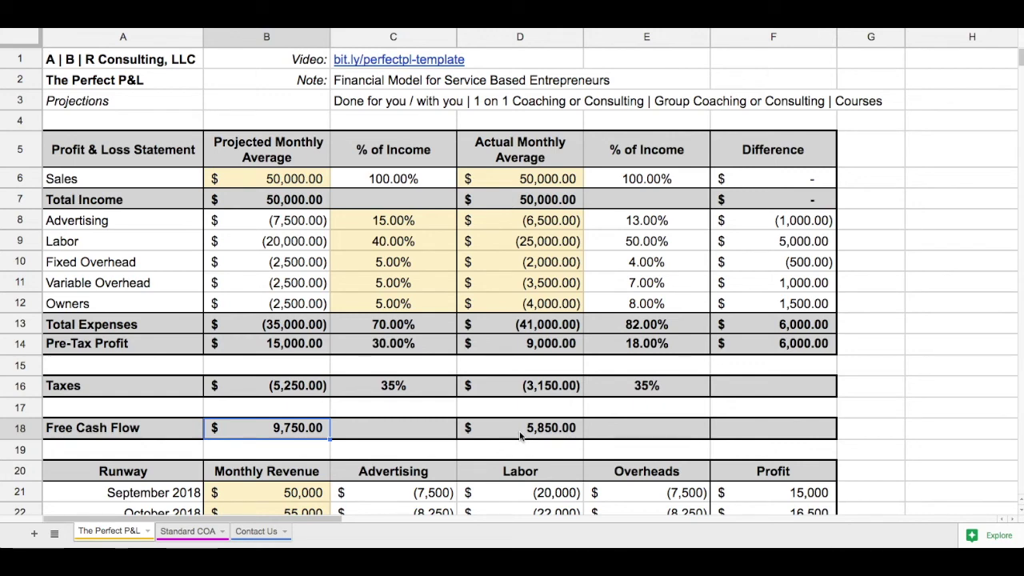
pyautogui.click(494, 183)
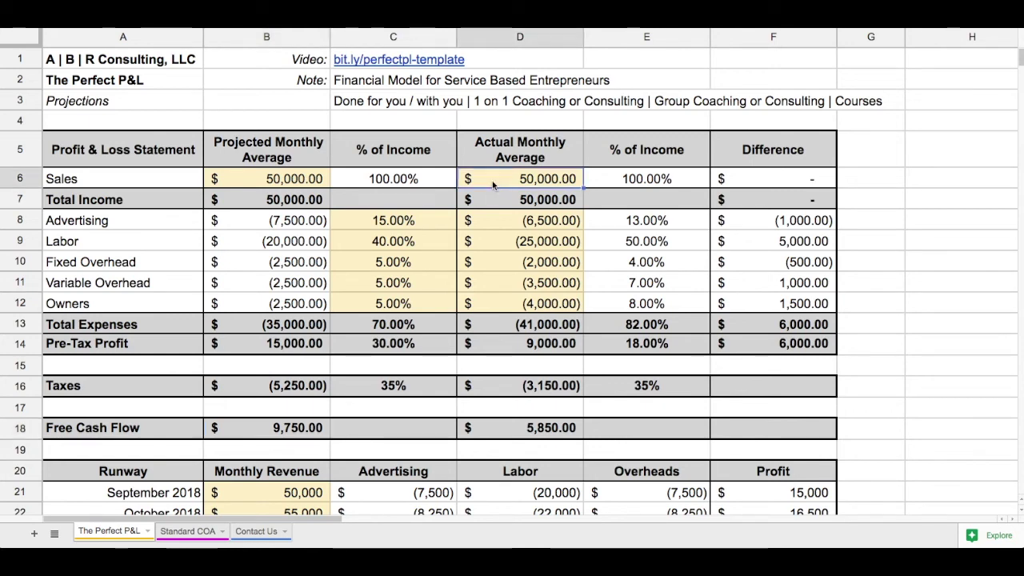
pyautogui.moveTo(572, 226); pyautogui.dragTo(568, 303)
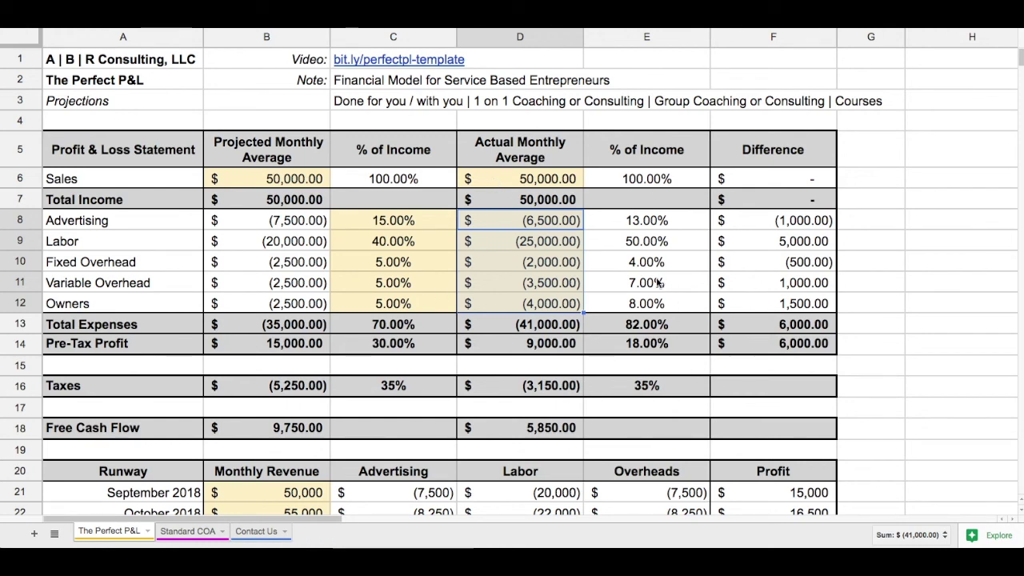
pyautogui.click(774, 346)
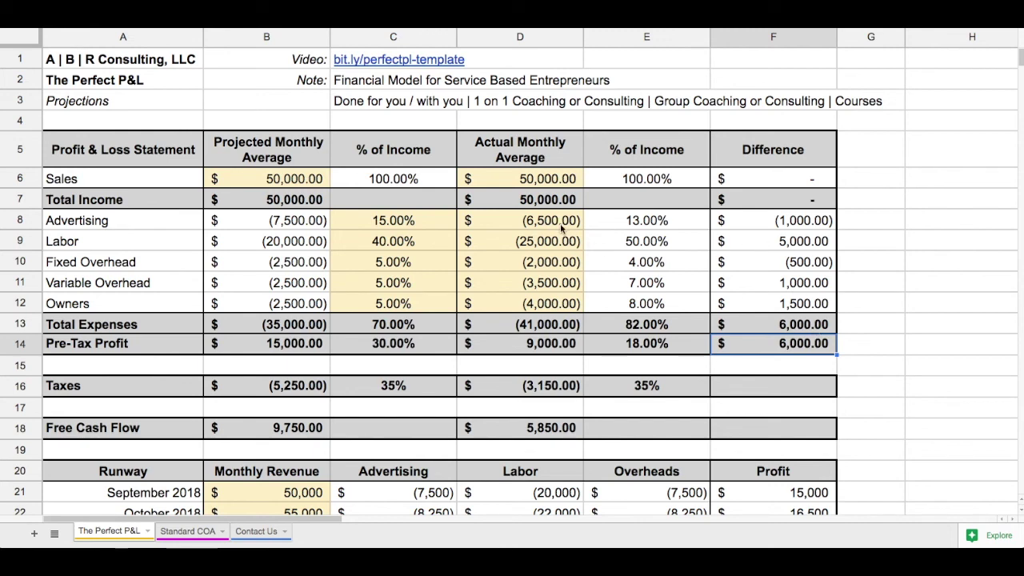
pyautogui.click(541, 430)
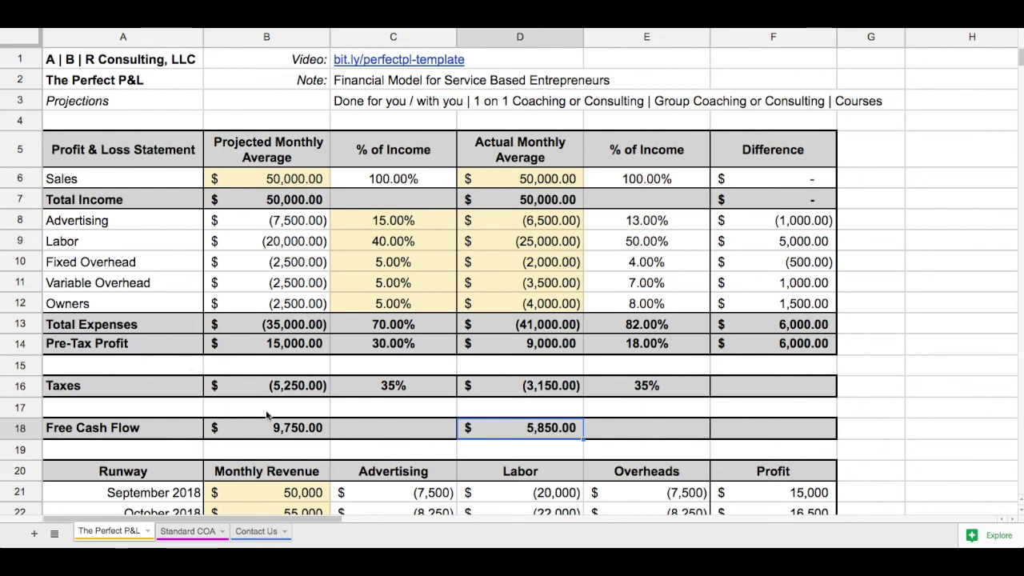
# - Scroll to the runway table, select revenue B21:B25, then the February 2019 cell B26
pyautogui.scroll(-5, 323, 354)
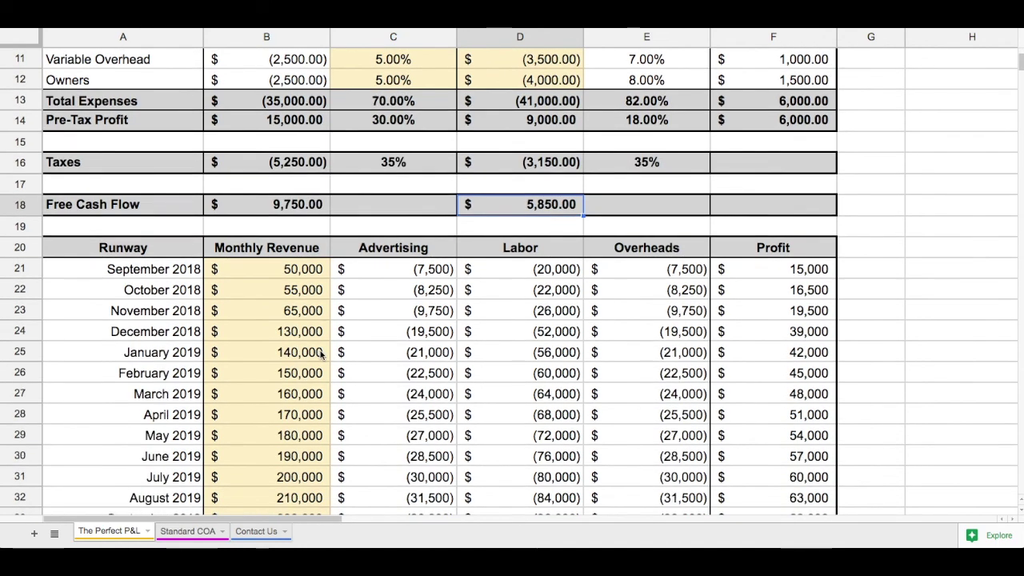
pyautogui.scroll(-1, 322, 355)
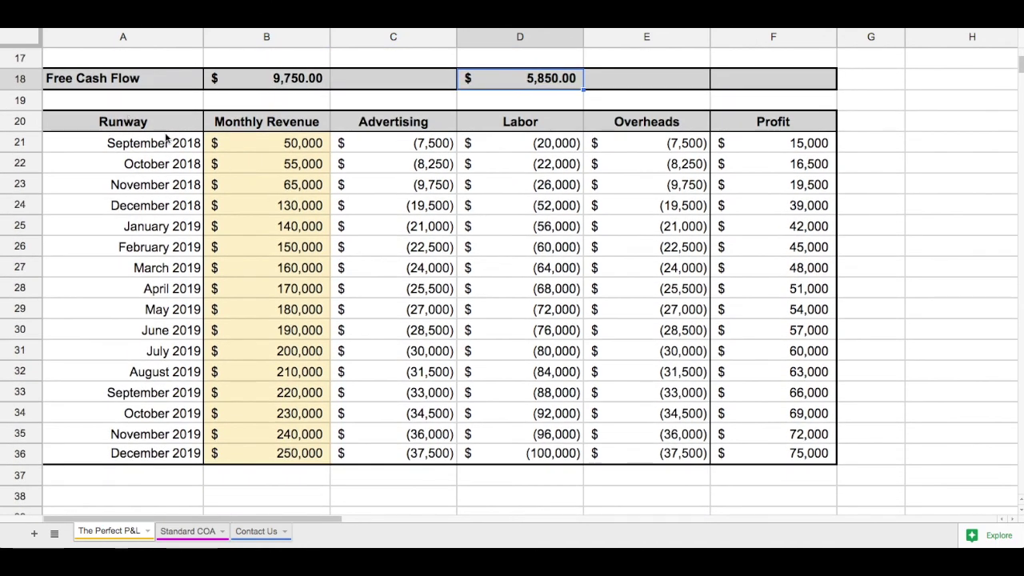
pyautogui.moveTo(273, 150); pyautogui.dragTo(268, 240)
pyautogui.click(268, 240)
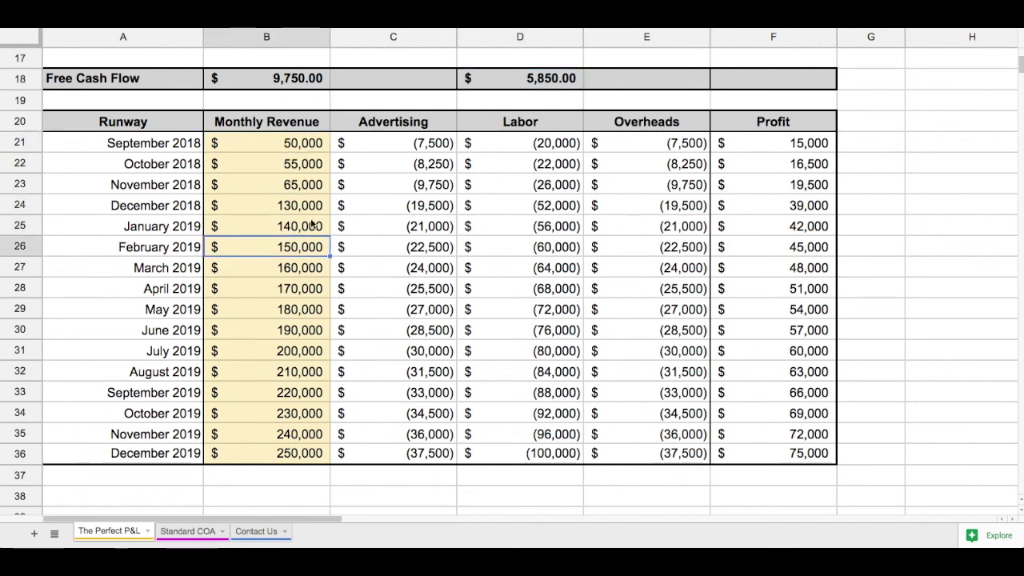